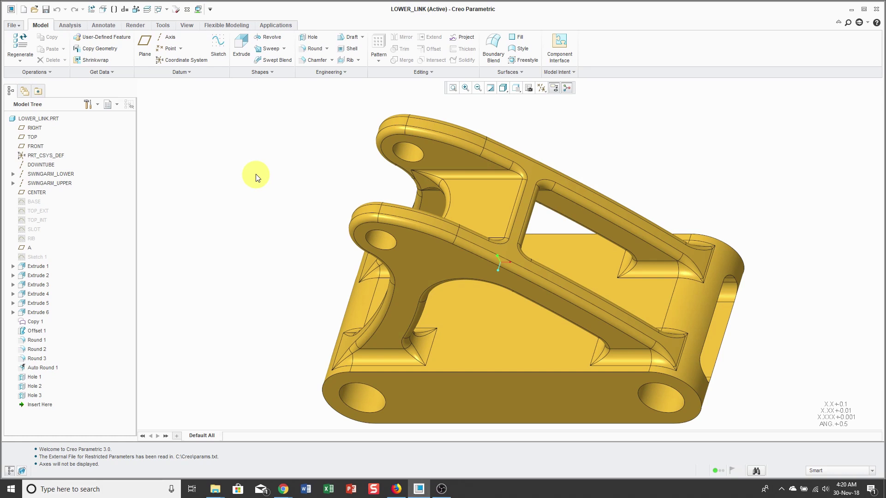
# - Quit Creo Parametric from the File menu, confirming the exit without saving
pyautogui.click(283, 25)
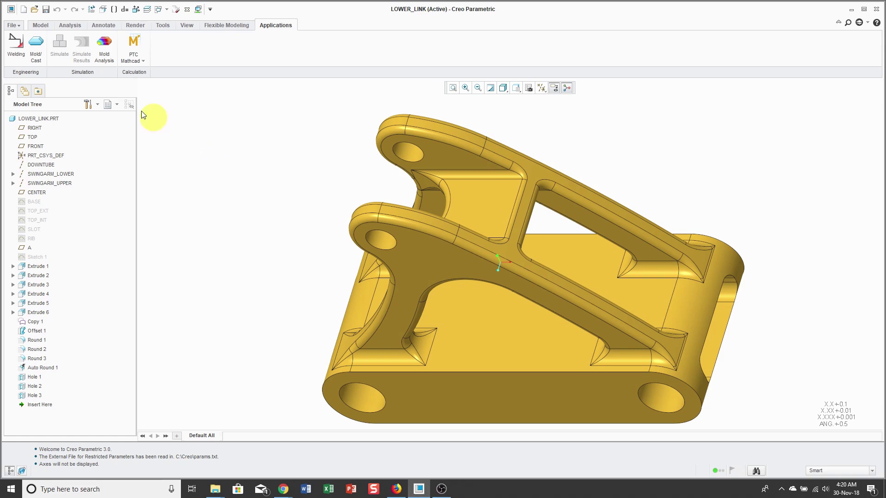
pyautogui.click(15, 26)
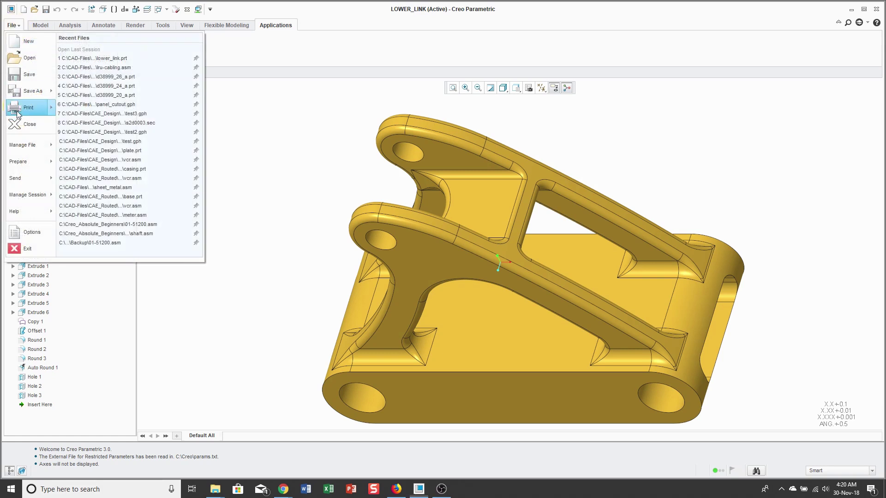
pyautogui.click(44, 251)
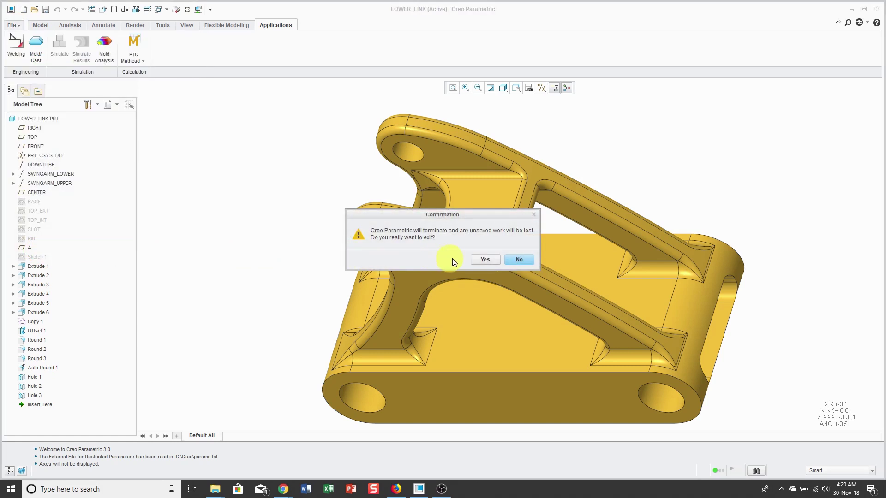
pyautogui.click(484, 260)
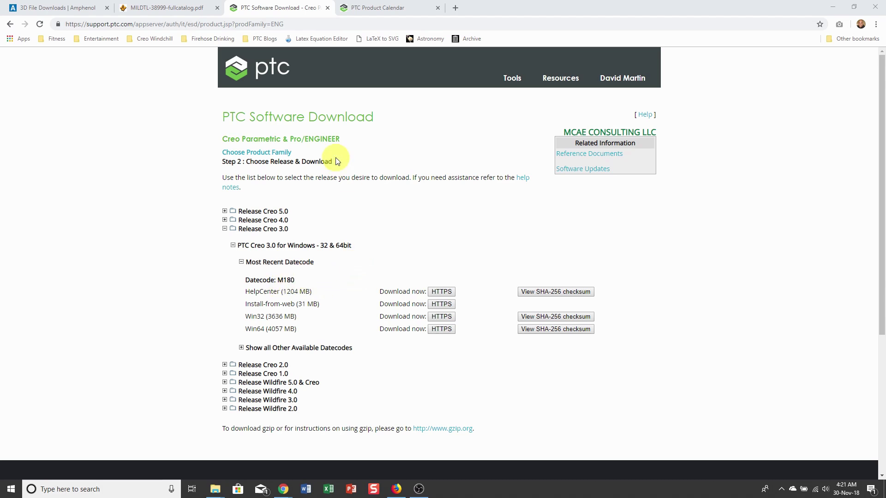
pyautogui.click(386, 11)
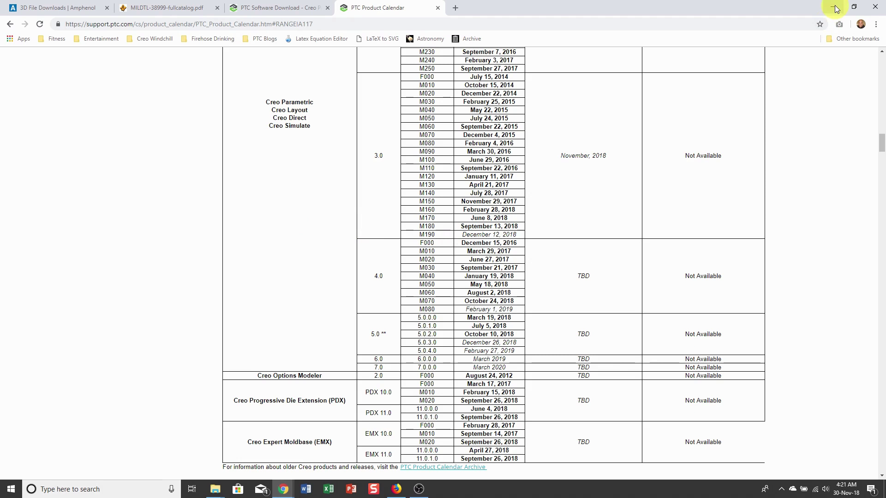
pyautogui.click(283, 8)
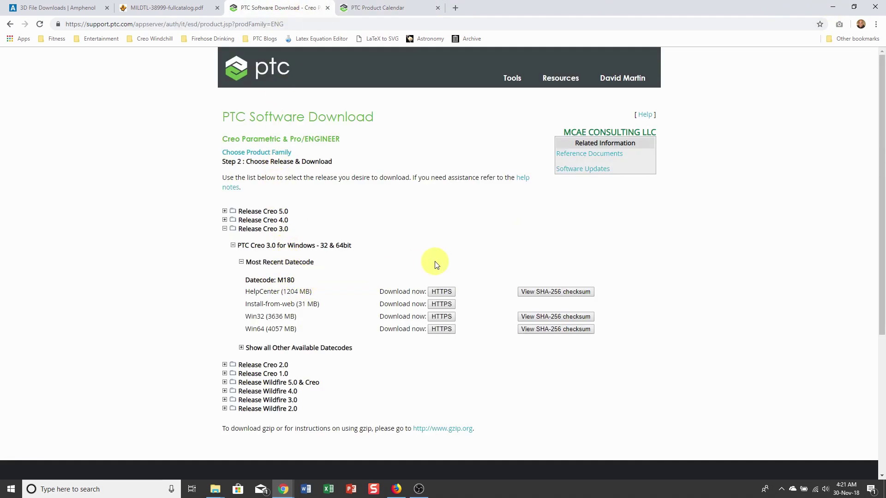
# - Minimize the browser and launch setup.exe from the C:\PTC\Creo3_M180 folder
pyautogui.click(833, 8)
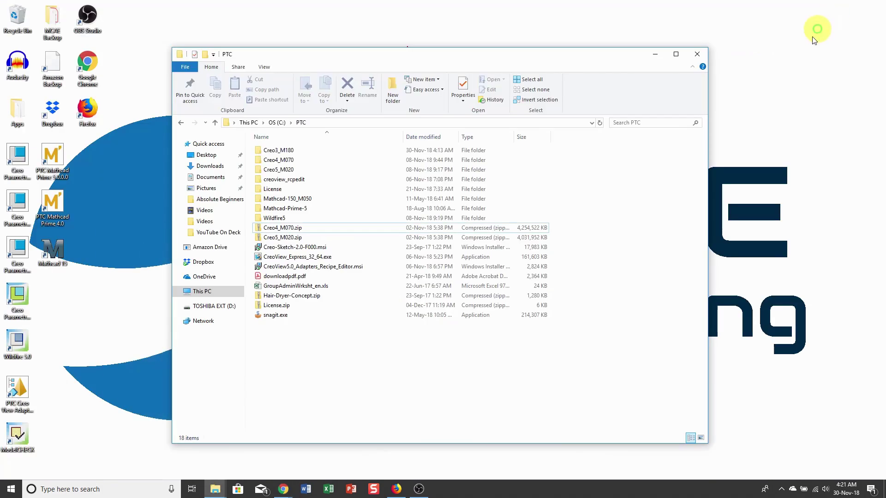
pyautogui.doubleClick(290, 150)
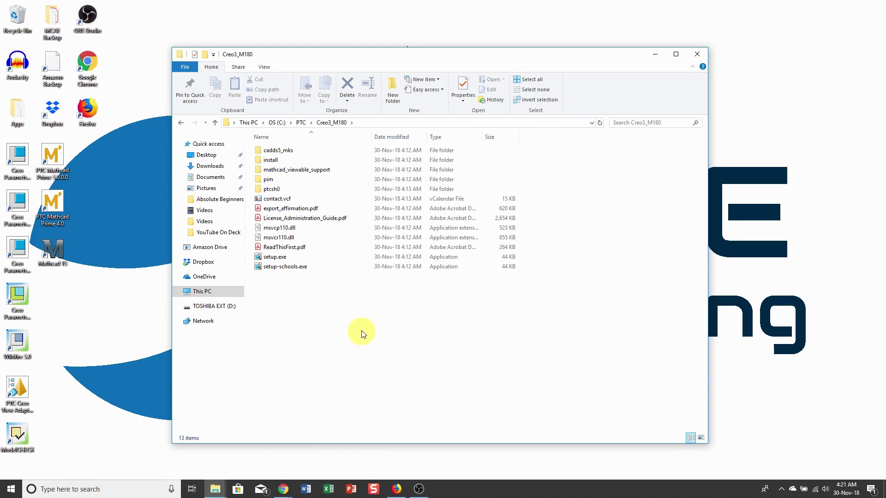
pyautogui.doubleClick(281, 260)
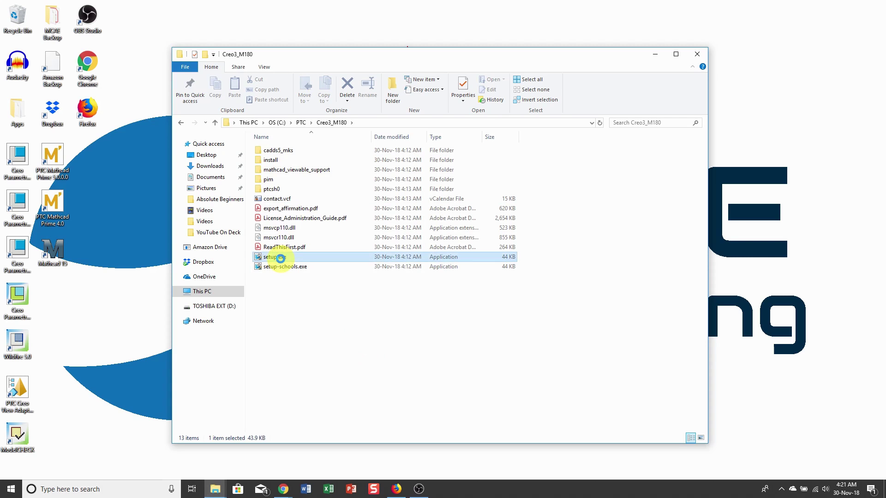
pyautogui.rightClick(281, 259)
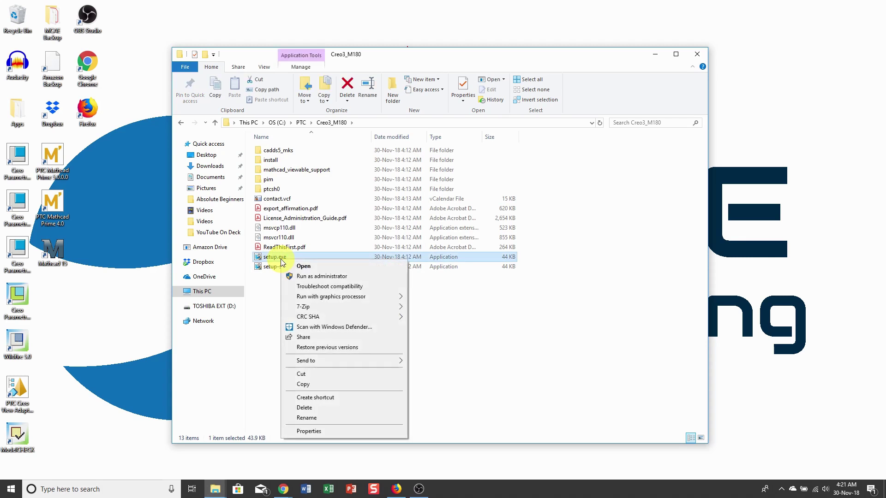
# - Run setup as administrator, choose to upgrade existing software, and accept the license and export agreements
pyautogui.click(322, 276)
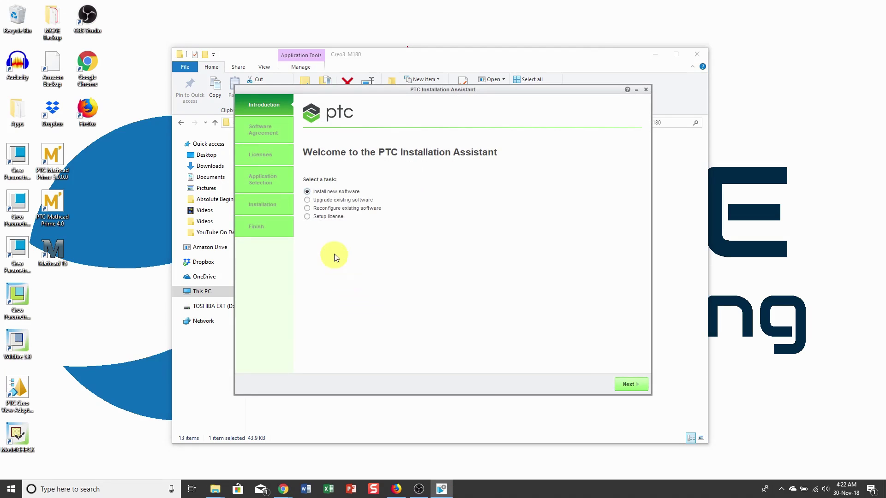
pyautogui.click(307, 200)
pyautogui.click(631, 386)
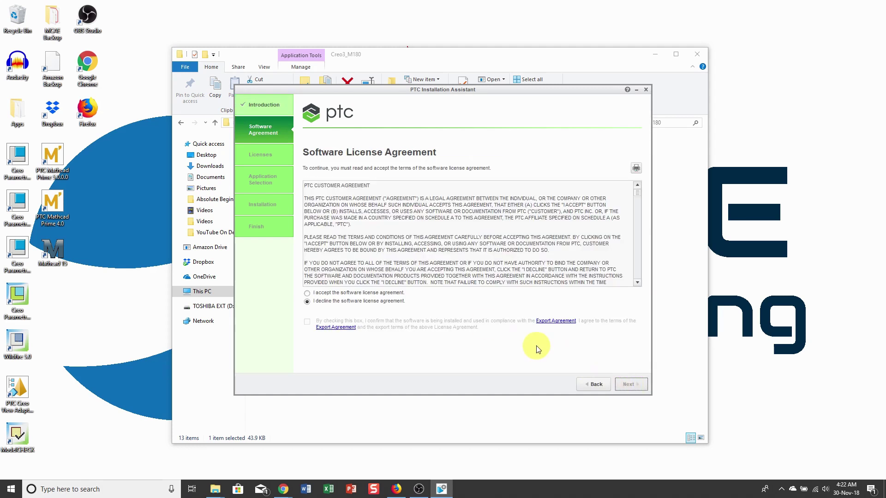
pyautogui.click(342, 293)
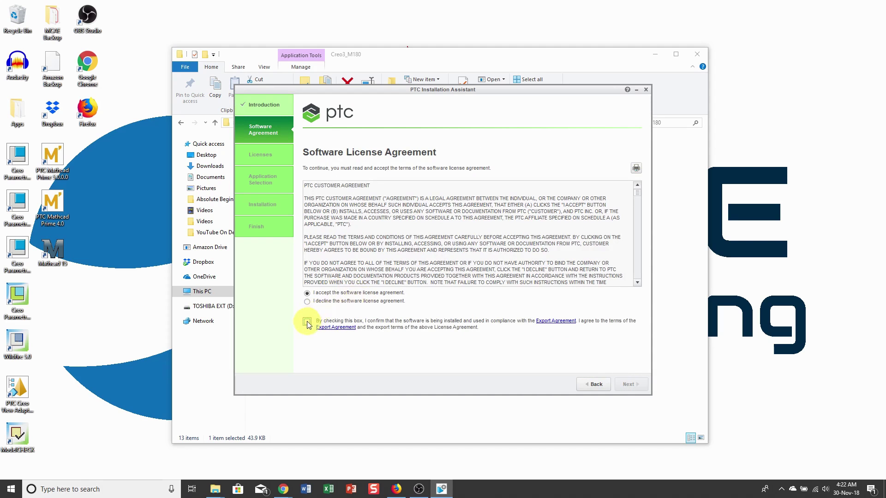
pyautogui.click(307, 322)
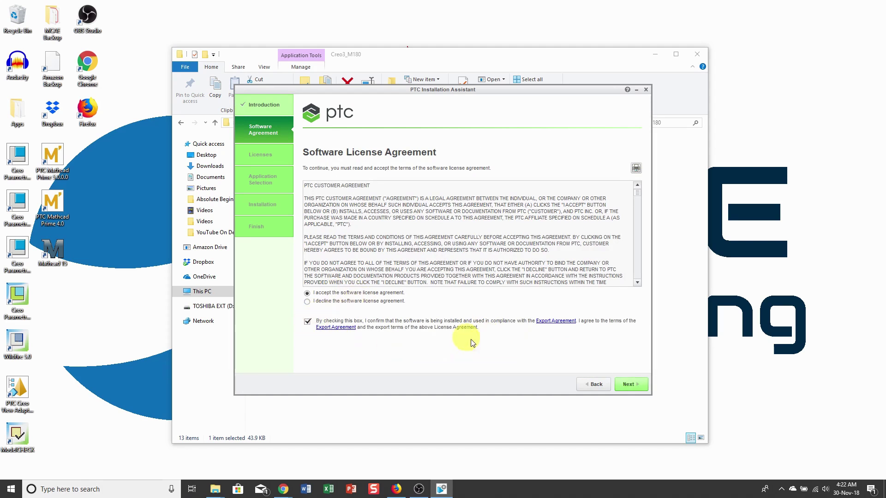
pyautogui.click(629, 384)
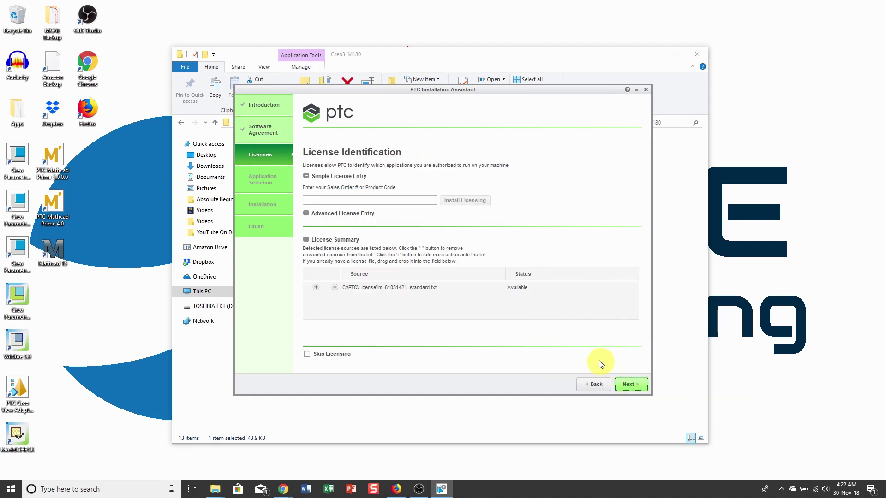
pyautogui.click(631, 384)
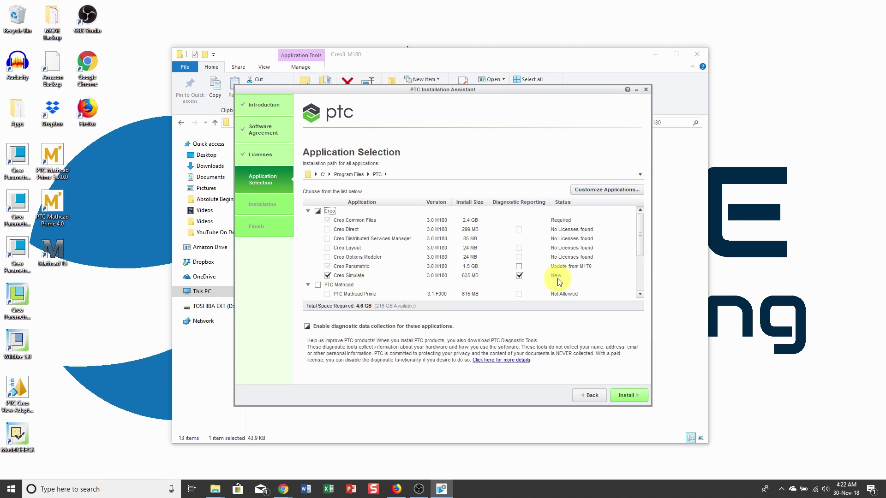
# - Install Creo Common Files, Parametric and Simulate 3.0 M180, then close the assistant when done
pyautogui.click(626, 395)
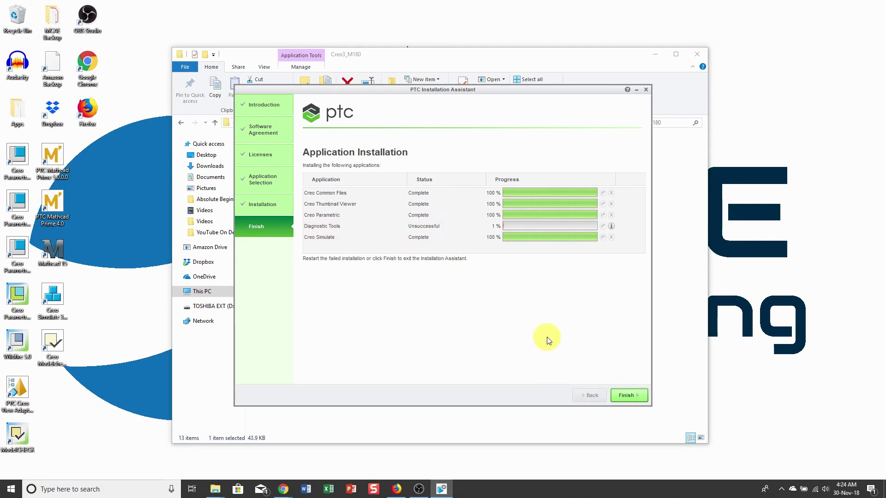
pyautogui.click(630, 395)
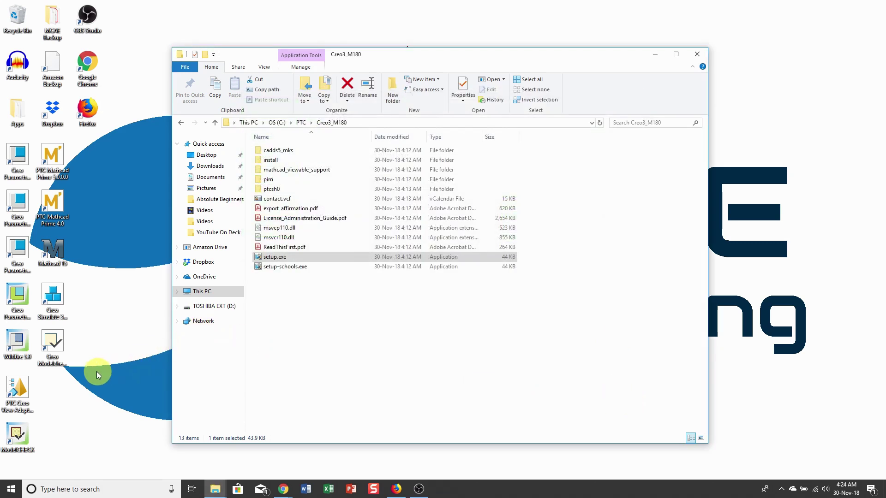
# - Delete the Creo Simulate and Creo Modelcheck 3.0 M180 shortcuts from the desktop
pyautogui.click(57, 304)
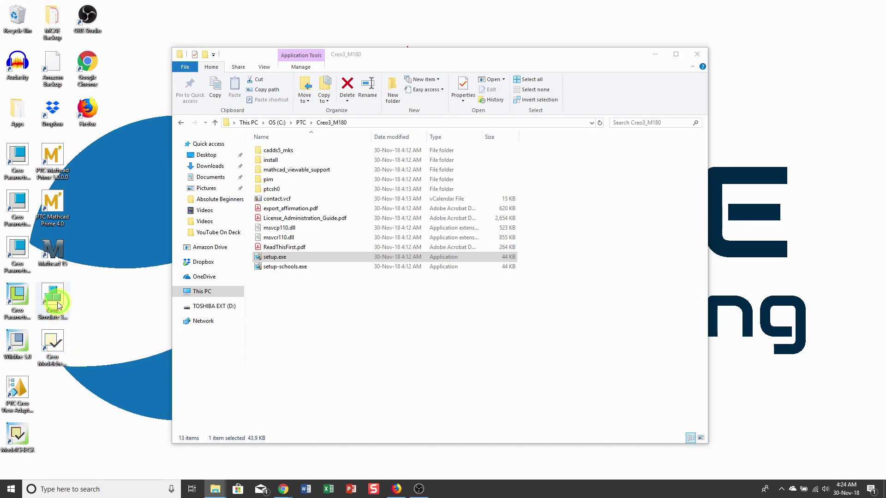
pyautogui.click(57, 345)
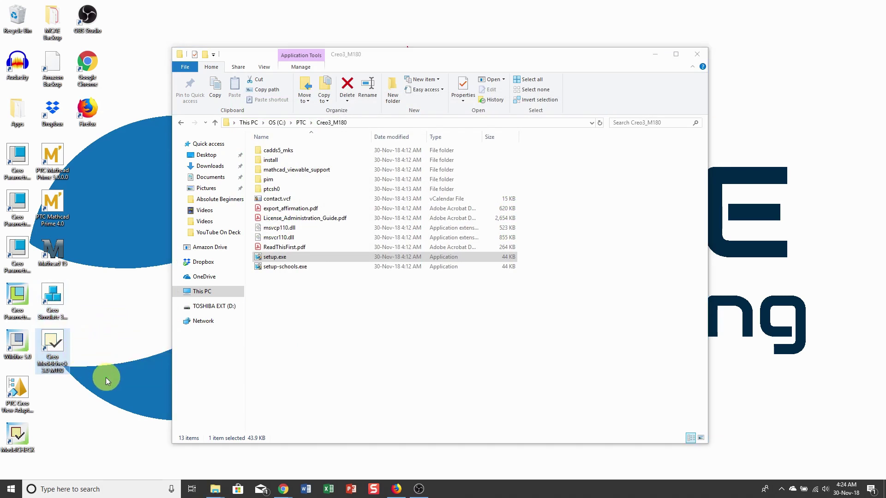
pyautogui.moveTo(114, 391); pyautogui.dragTo(50, 292)
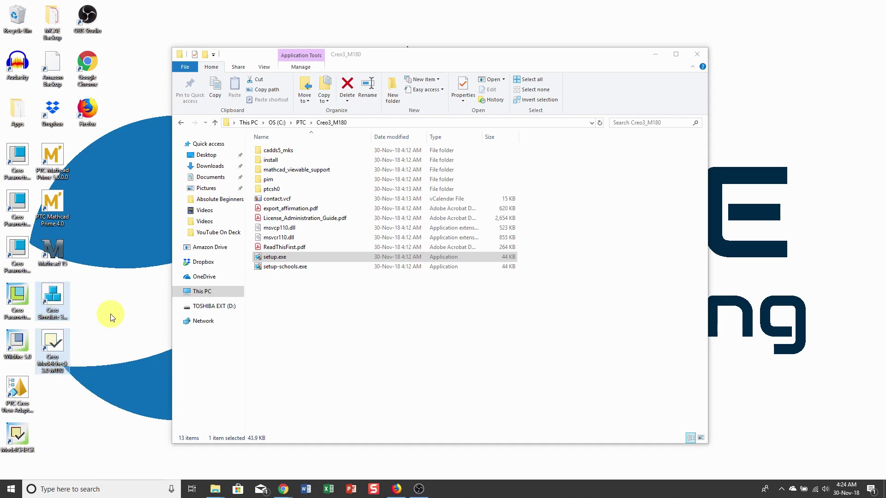
pyautogui.press('Delete')
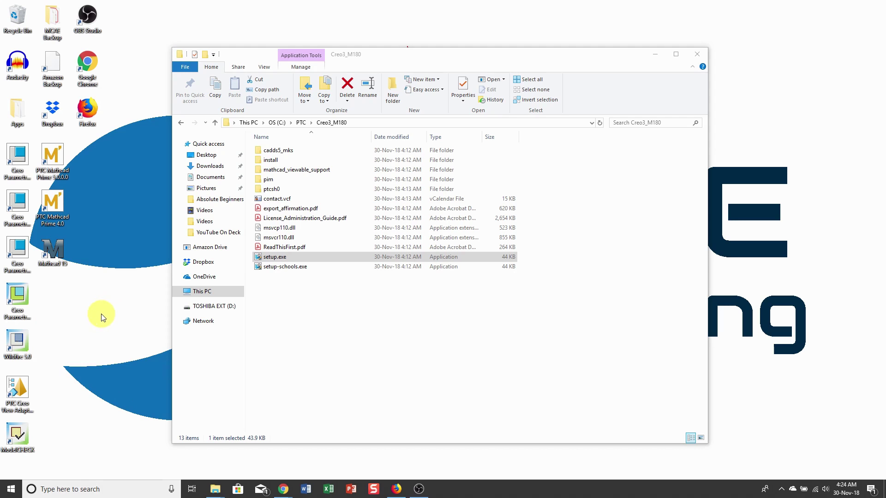
pyautogui.click(19, 255)
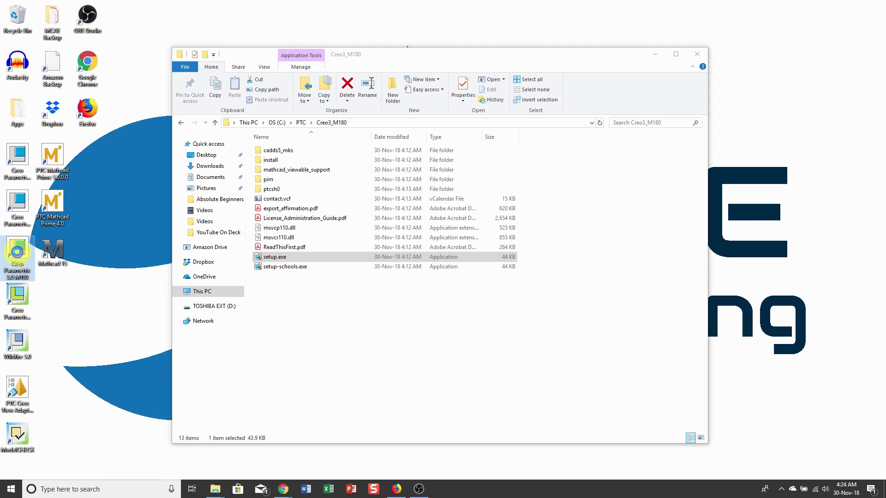
# - Change the Creo Parametric 3.0 M180 shortcut's Start in folder to C:\Creo, granting administrator permission
pyautogui.rightClick(18, 255)
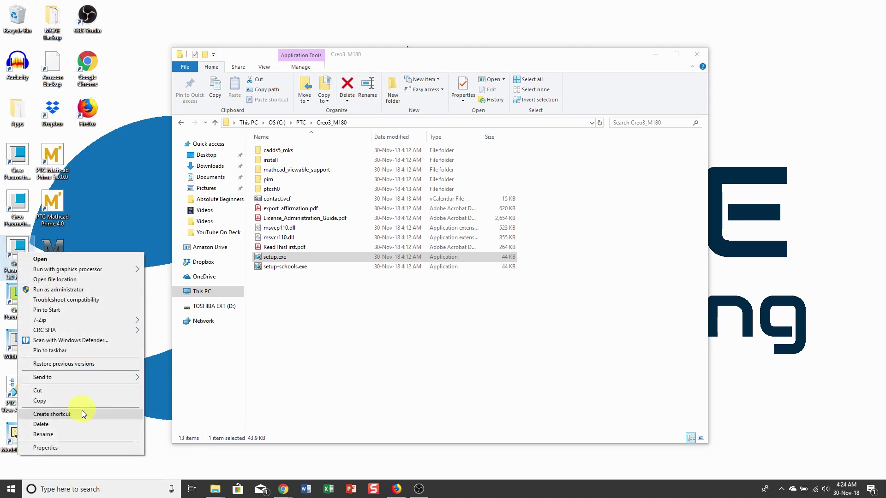
pyautogui.click(73, 446)
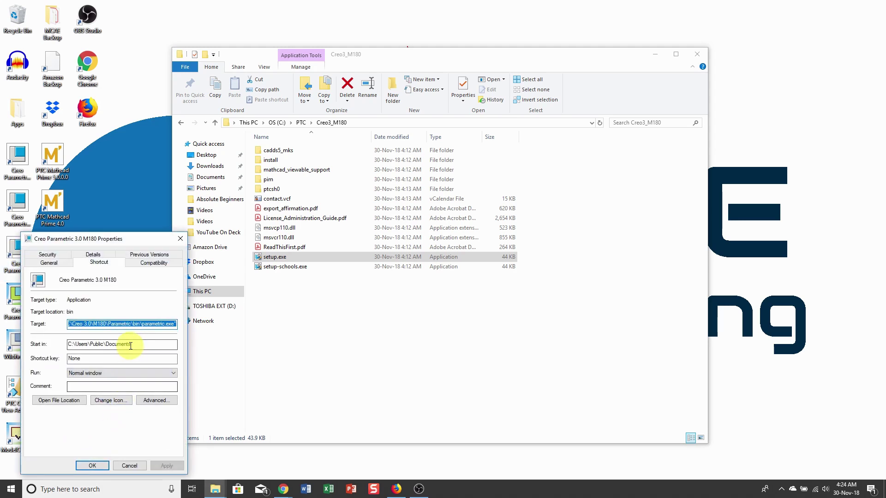
pyautogui.click(147, 346)
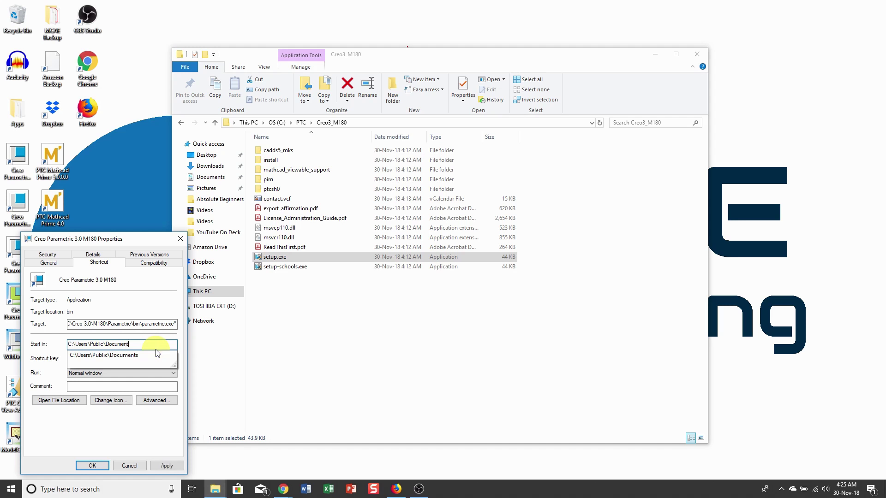
pyautogui.press('BackSpace')
pyautogui.press('BackSpace')
pyautogui.press('BackSpace')
pyautogui.press('BackSpace')
pyautogui.press('BackSpace')
pyautogui.press('BackSpace')
pyautogui.press('BackSpace')
pyautogui.press('BackSpace')
pyautogui.press('BackSpace')
pyautogui.press('BackSpace')
pyautogui.press('BackSpace')
pyautogui.press('BackSpace')
pyautogui.press('BackSpace')
pyautogui.press('BackSpace')
pyautogui.press('BackSpace')
pyautogui.press('BackSpace')
pyautogui.press('BackSpace')
pyautogui.press('BackSpace')
pyautogui.press('BackSpace')
pyautogui.press('BackSpace')
pyautogui.press('BackSpace')
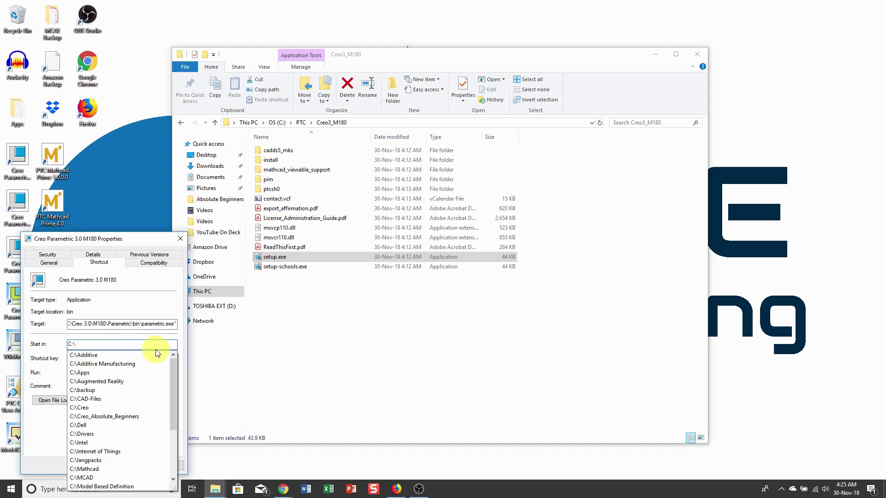
pyautogui.click(89, 413)
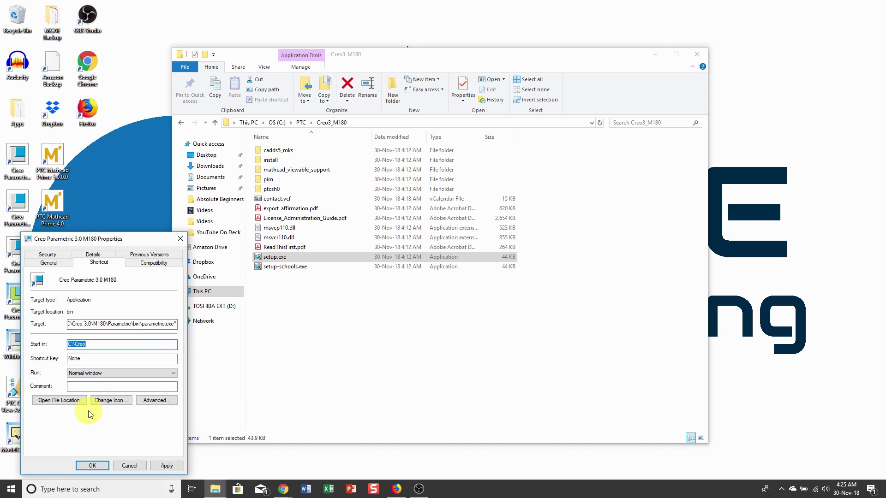
pyautogui.click(99, 466)
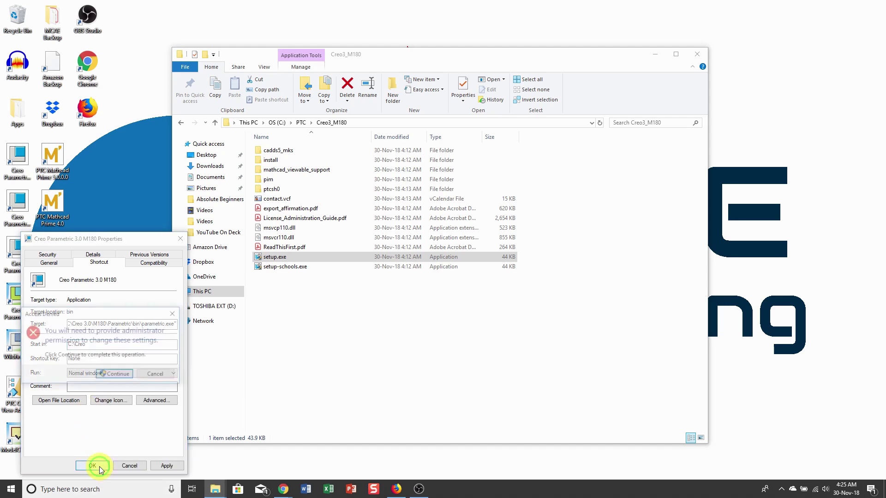
pyautogui.click(115, 375)
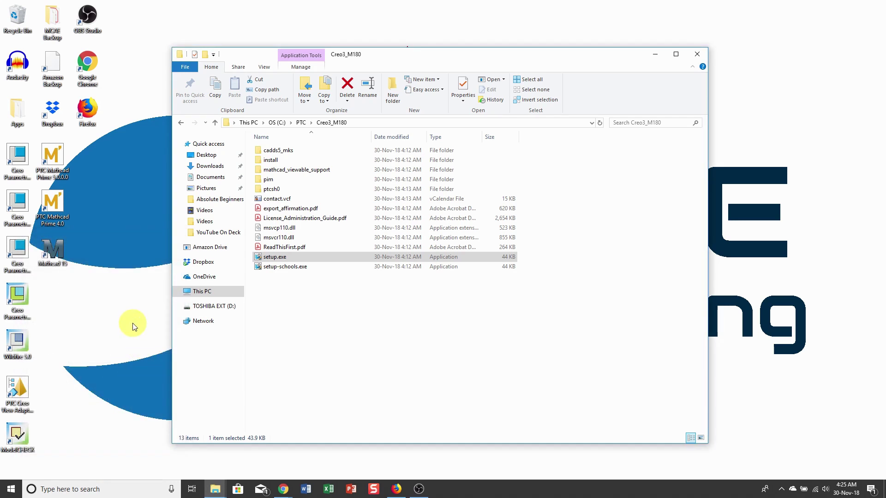
# - Launch Creo Parametric 3.0 M180, allow its processes through the firewall, and skip the getting-started tour
pyautogui.click(21, 254)
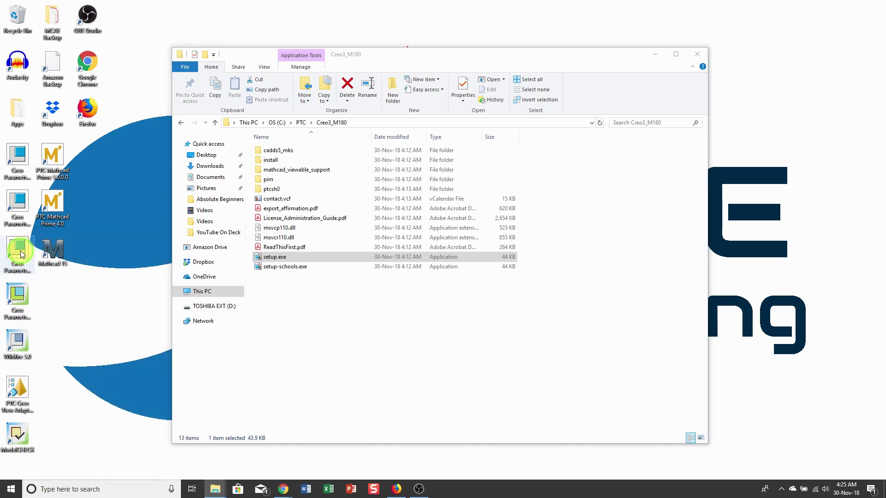
pyautogui.doubleClick(21, 253)
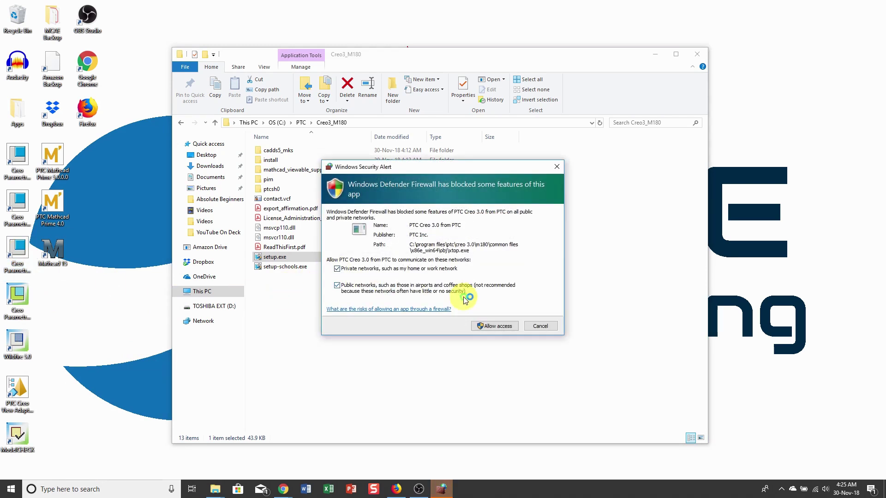
pyautogui.click(494, 326)
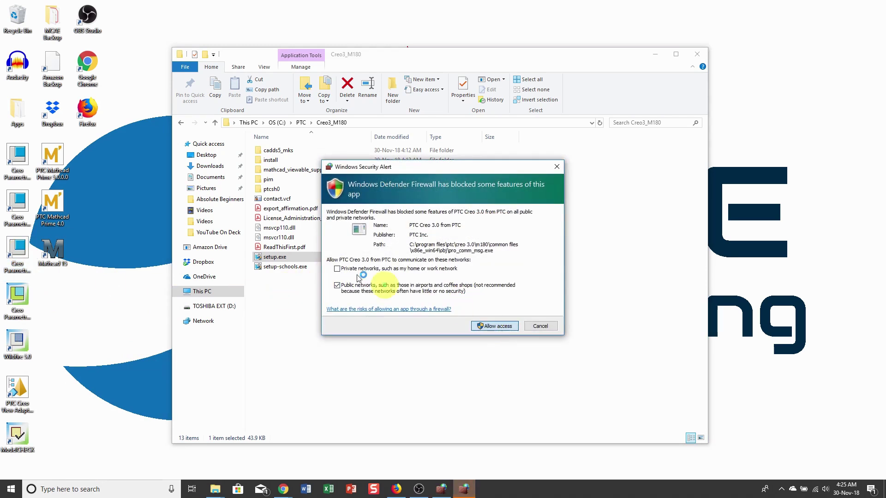
pyautogui.click(493, 326)
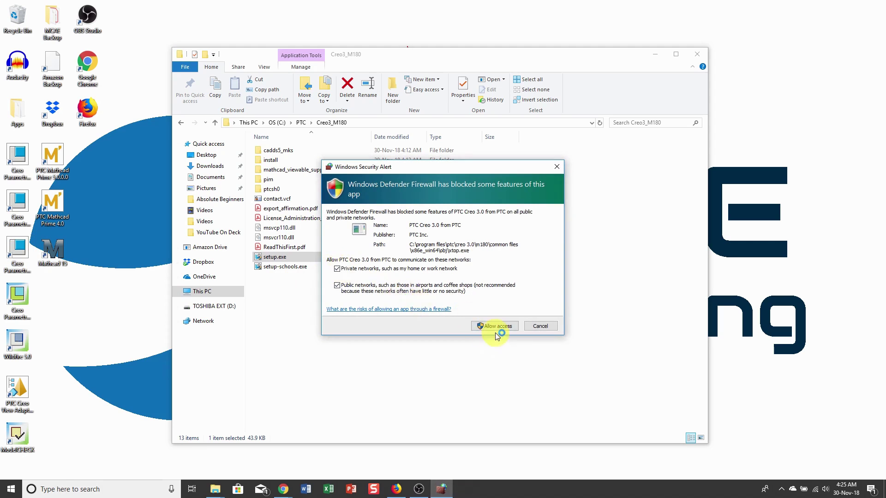
pyautogui.click(337, 269)
pyautogui.click(485, 327)
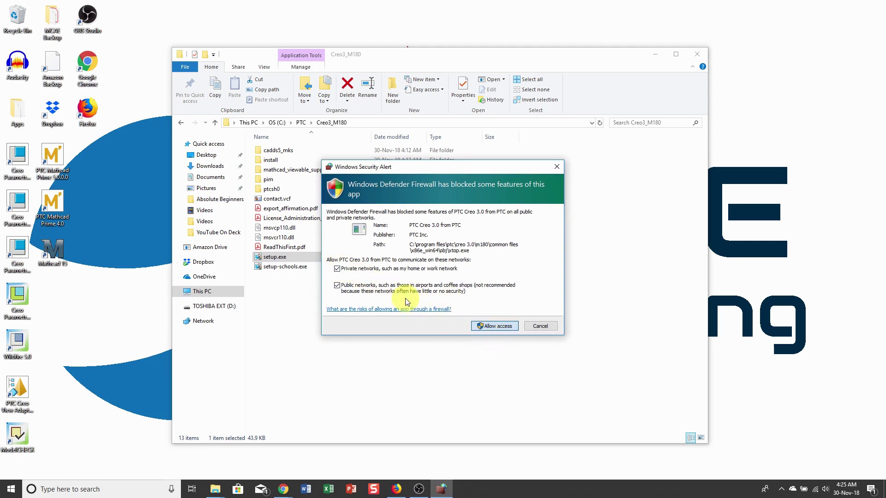
pyautogui.click(490, 326)
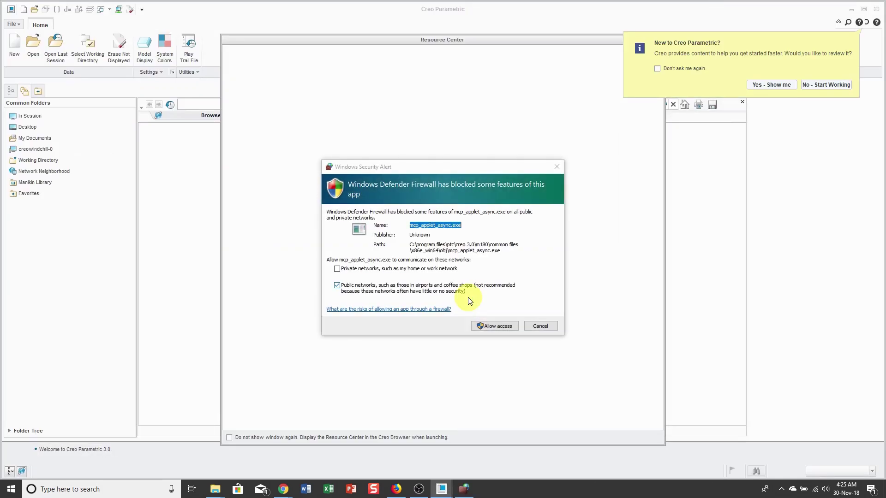
pyautogui.click(350, 269)
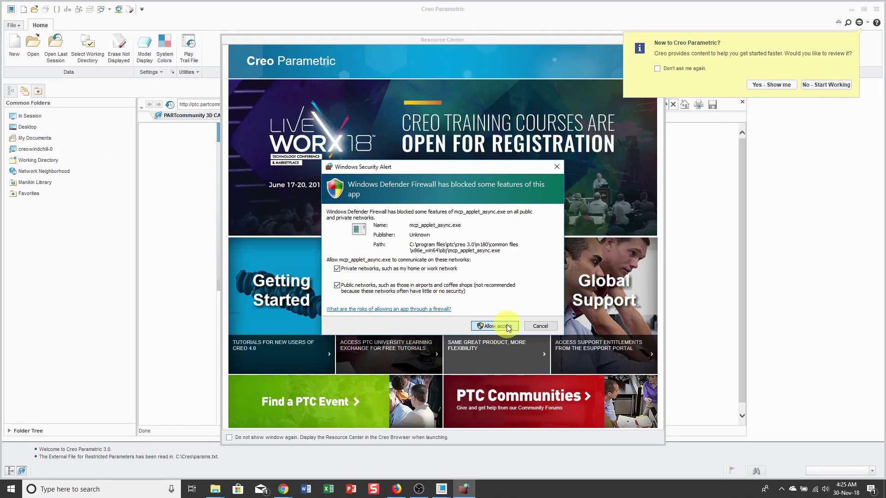
pyautogui.click(492, 328)
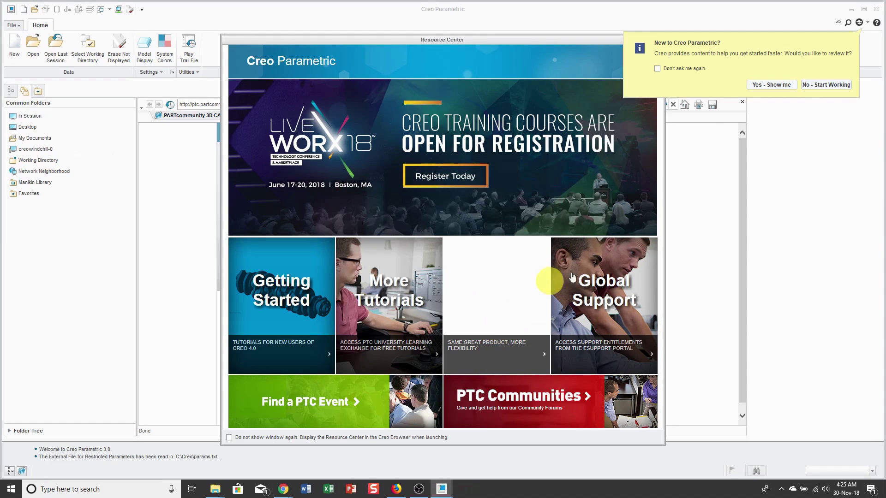
pyautogui.click(834, 85)
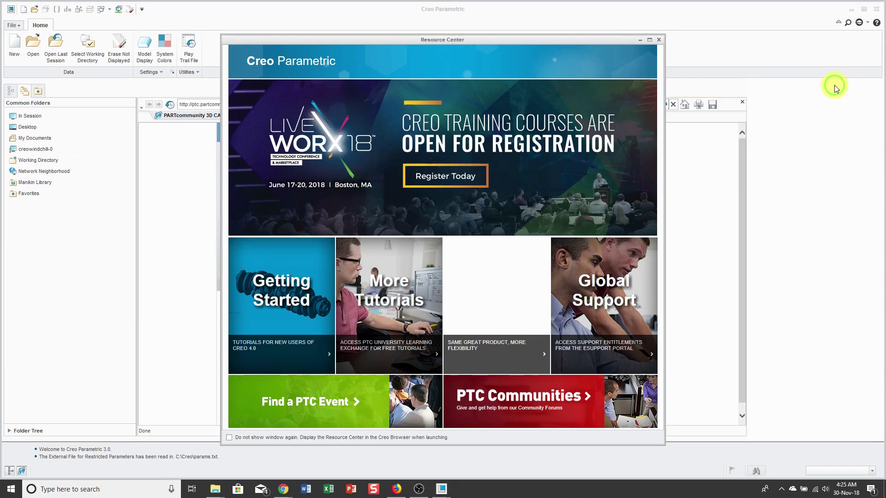
# - Close the Resource Center and open lower_link.prt from C:\CAD-Files\Lite Modules\Mechanica_data
pyautogui.click(658, 40)
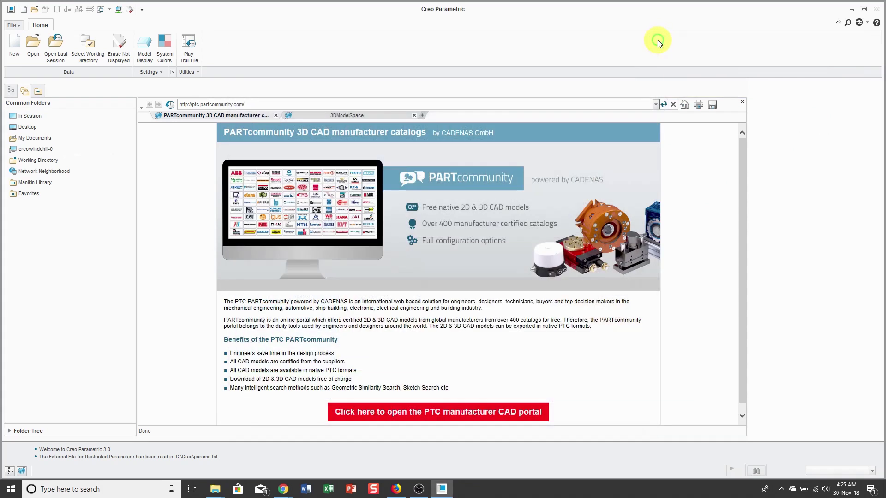
pyautogui.click(33, 44)
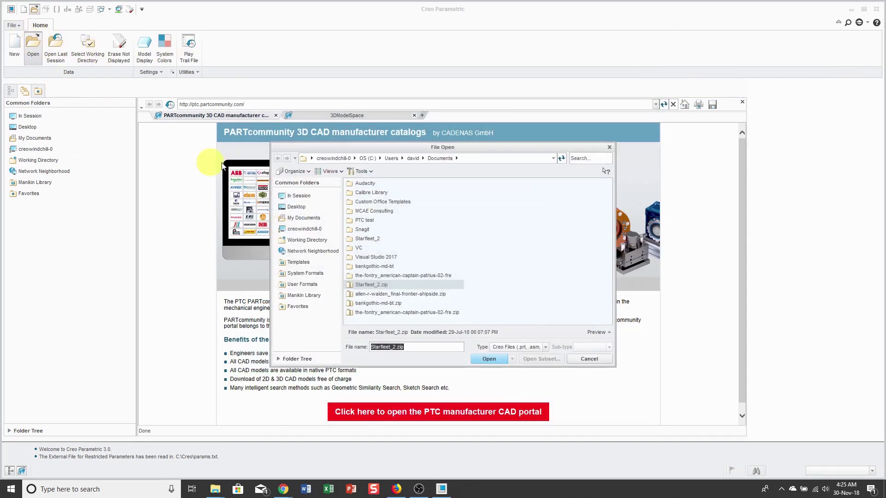
pyautogui.click(367, 158)
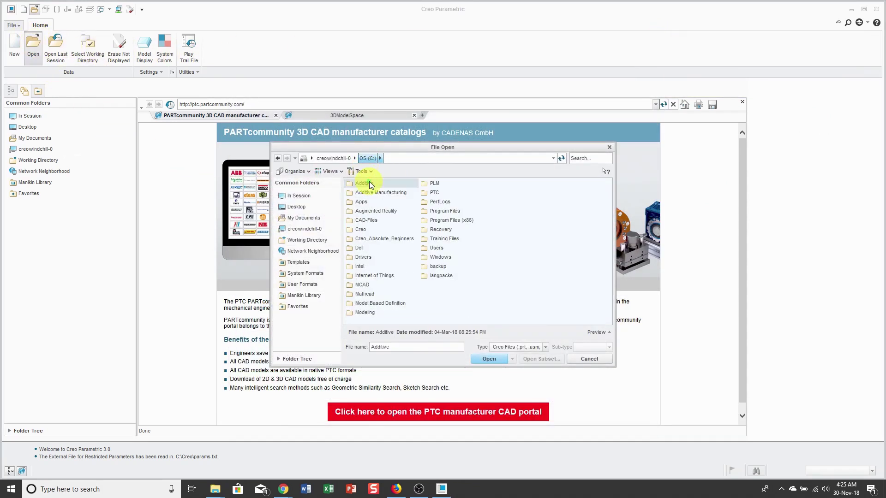
pyautogui.doubleClick(374, 222)
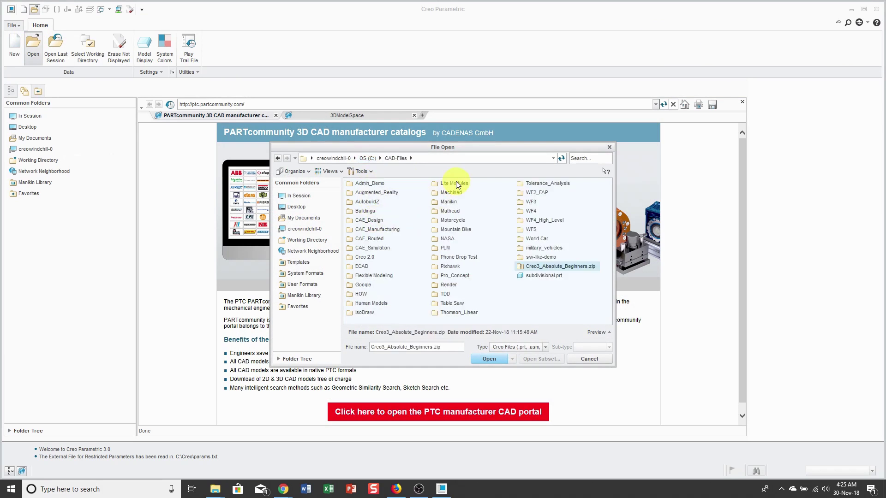
pyautogui.doubleClick(455, 183)
pyautogui.doubleClick(375, 192)
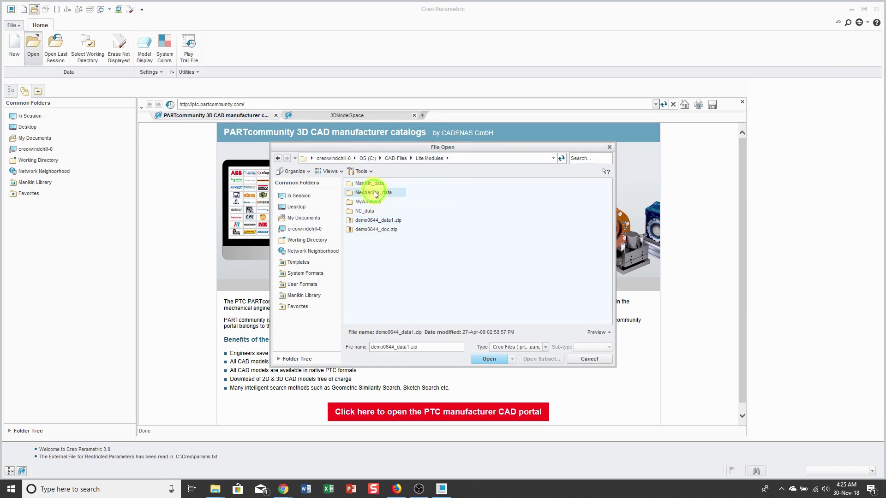
pyautogui.doubleClick(374, 182)
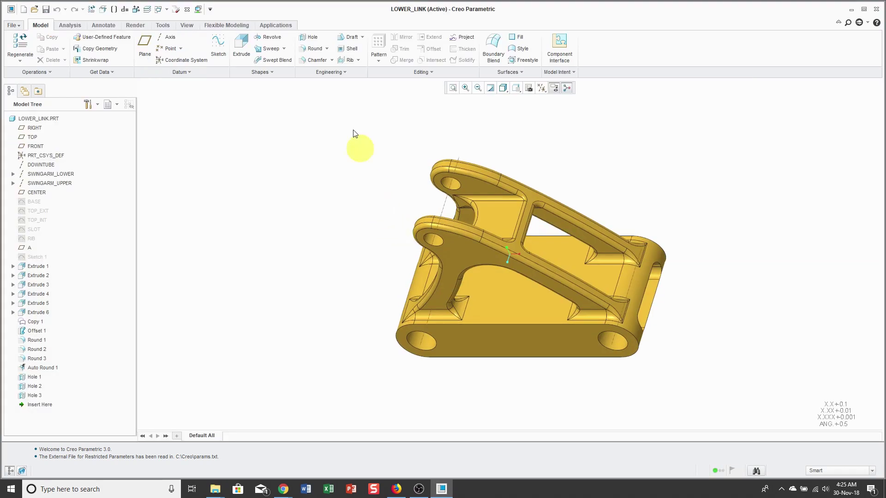
pyautogui.click(282, 25)
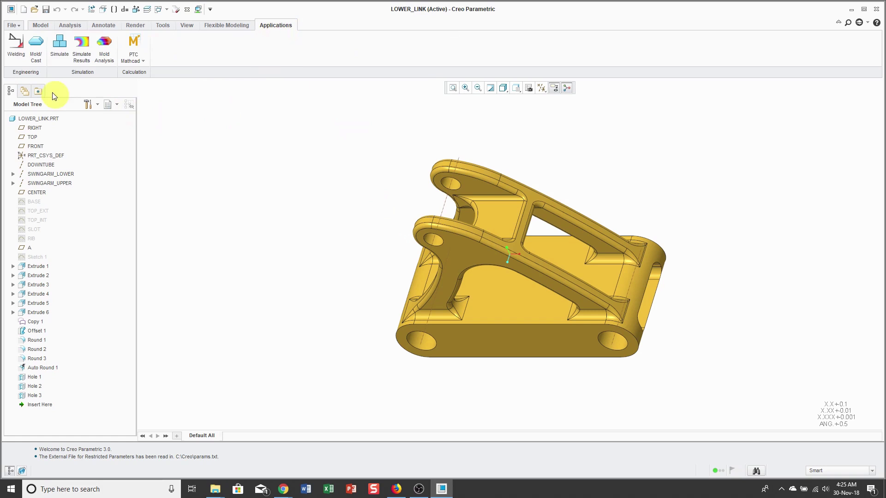
# - Enter Creo Simulate for LOWER_LINK, dismiss the license error, and choose Simulate Lite mode
pyautogui.click(60, 48)
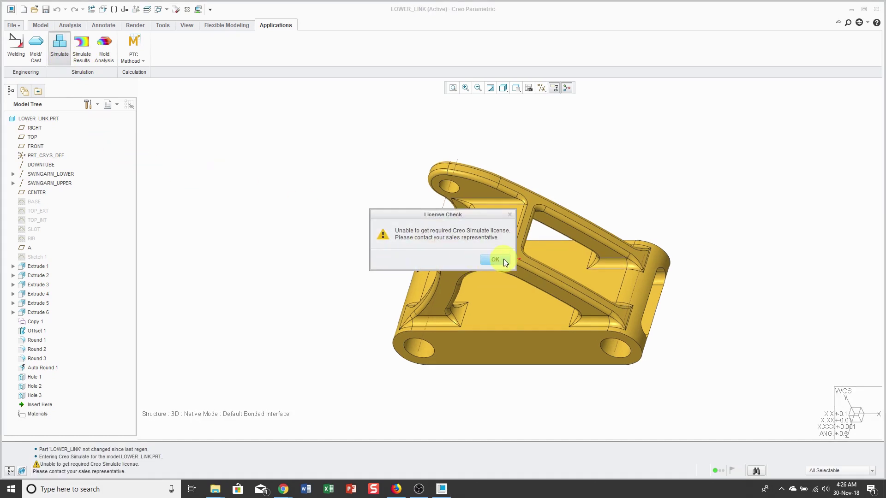
pyautogui.click(494, 259)
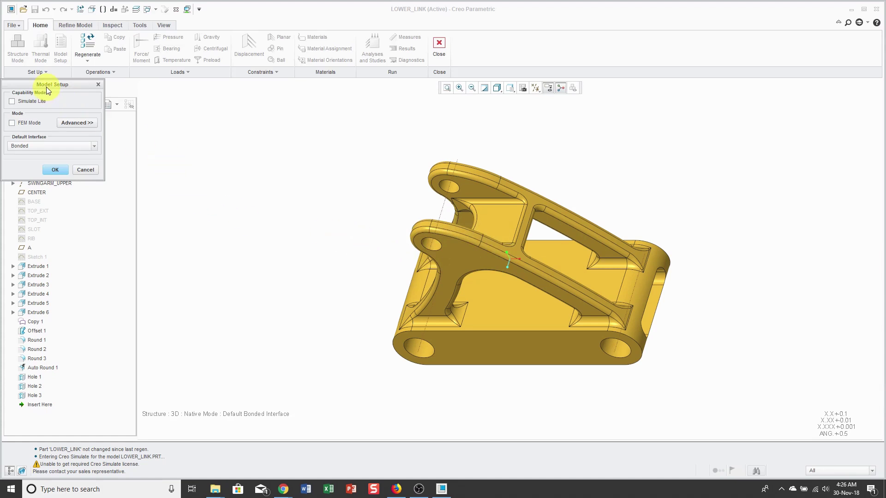
pyautogui.moveTo(46, 86); pyautogui.dragTo(249, 105)
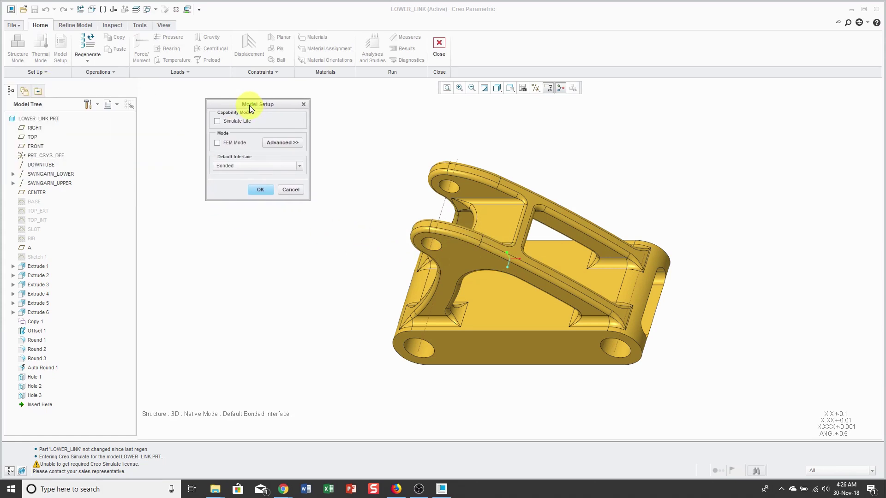
pyautogui.click(218, 121)
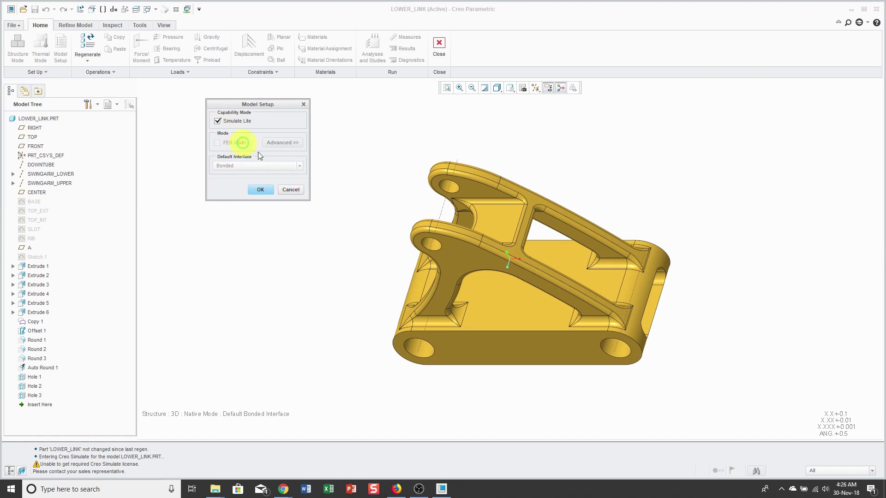
pyautogui.click(259, 191)
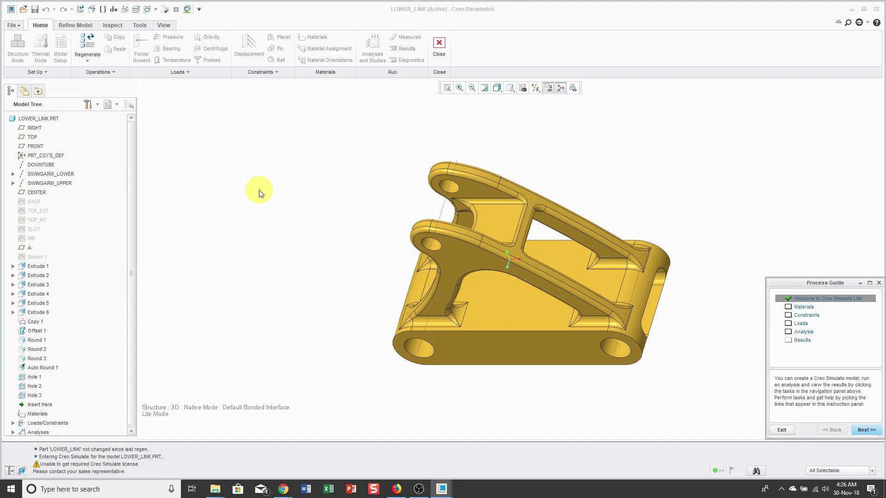
pyautogui.moveTo(833, 284); pyautogui.dragTo(714, 83)
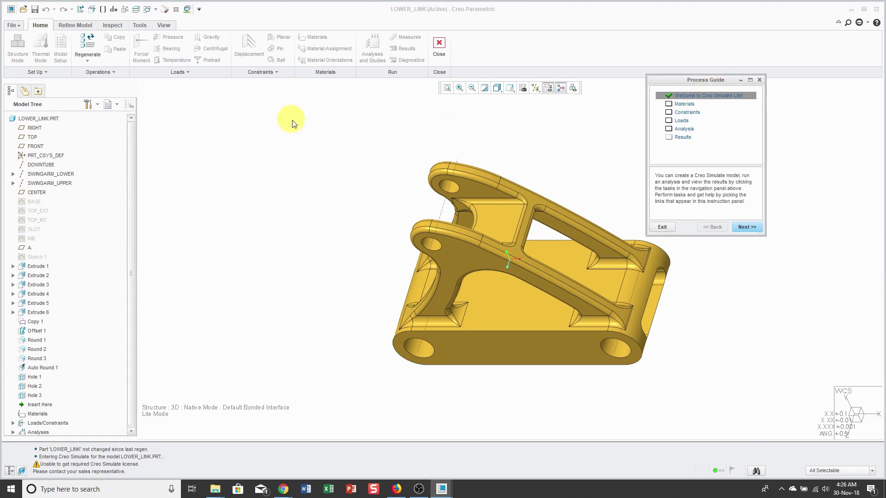